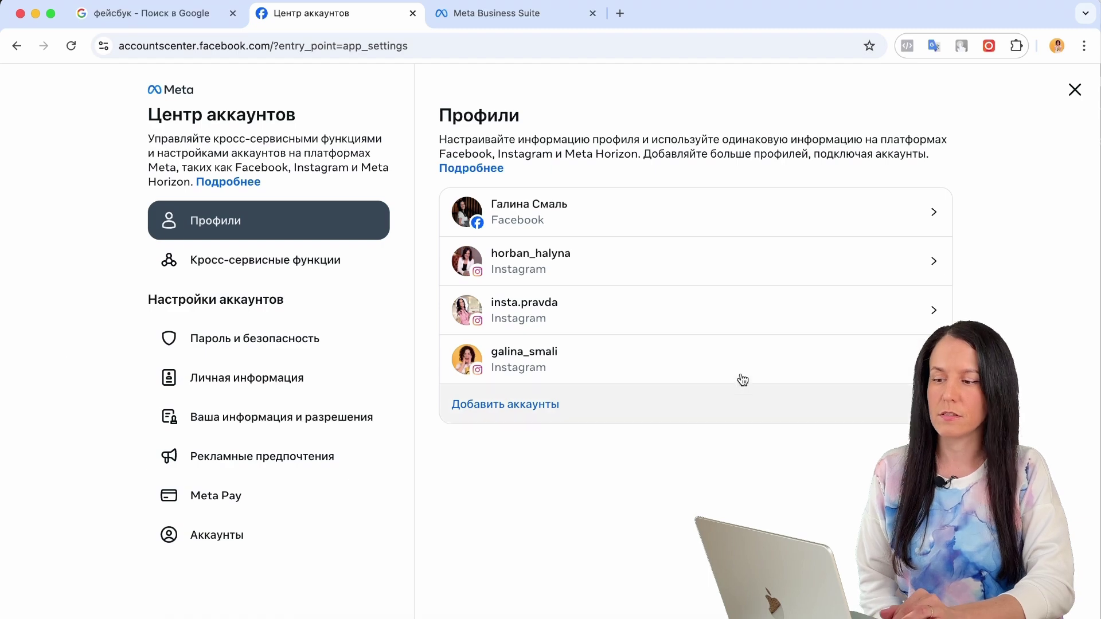
Step: View the accounts offered for two-factor authentication in the password and security settings, and check the personal information section
left_click(248, 345)
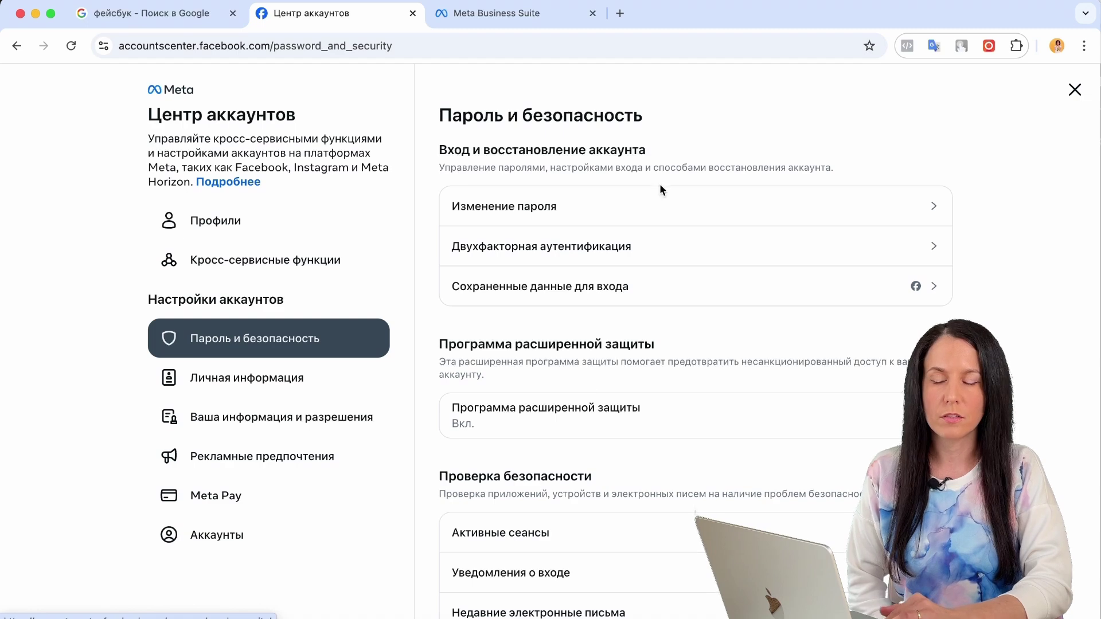
left_click(635, 246)
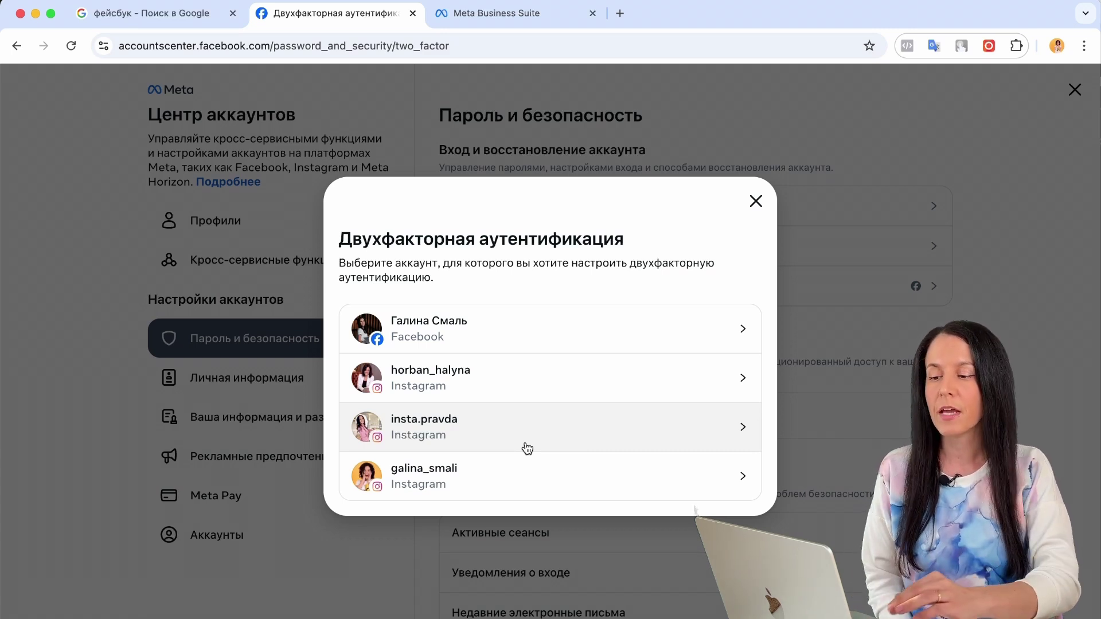
left_click(756, 201)
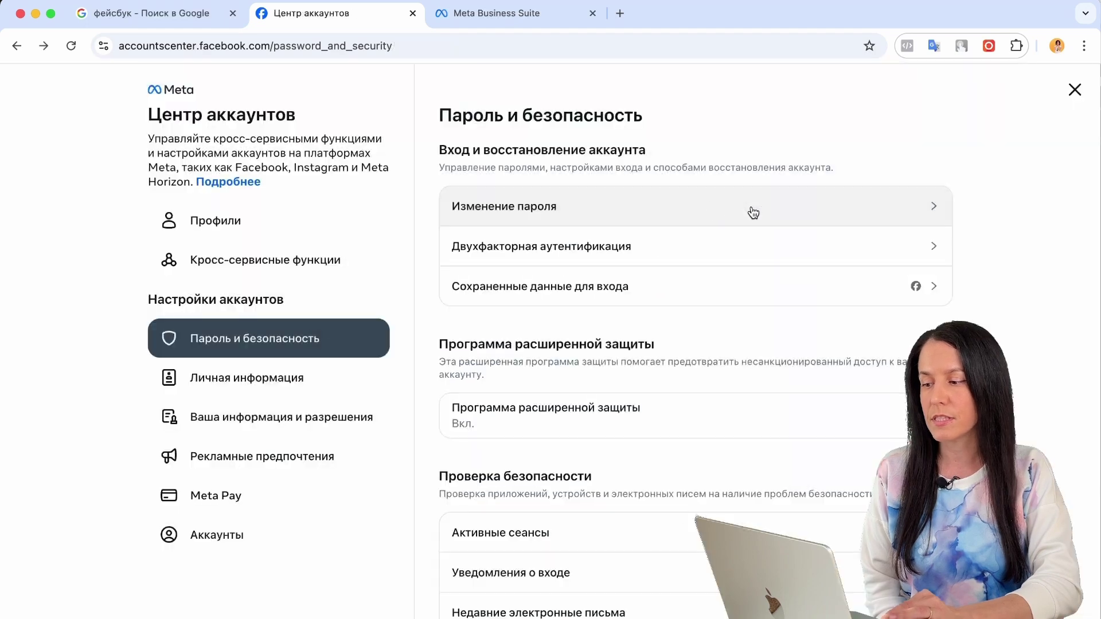
left_click(266, 378)
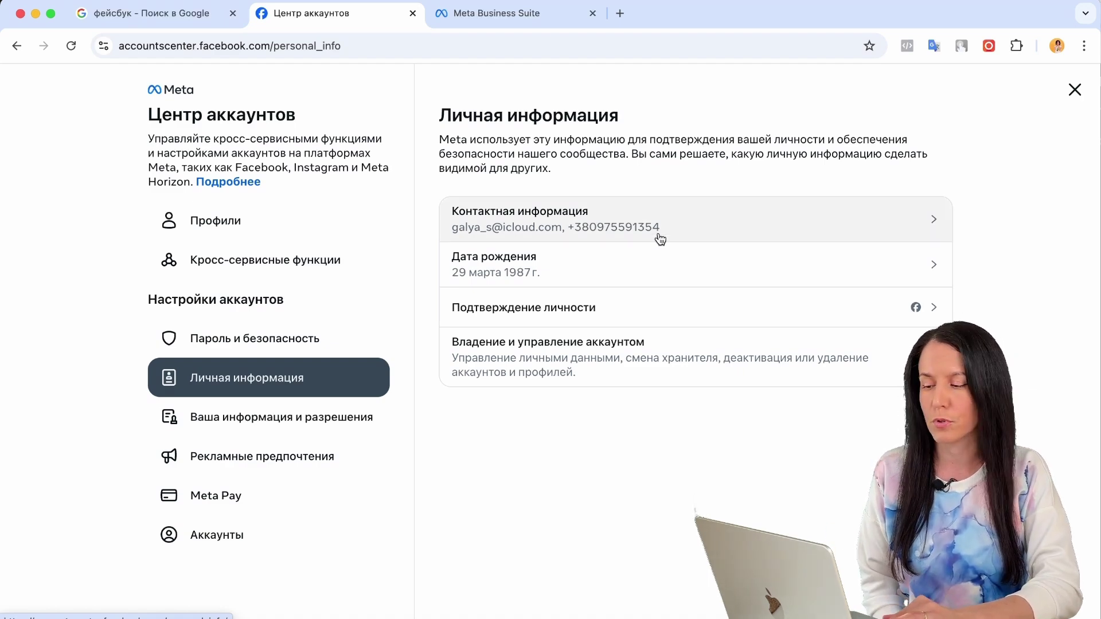
Step: Open two-factor authentication setup for the Facebook profile, leave its SMS code prompt, and choose the first Instagram account
left_click(251, 338)
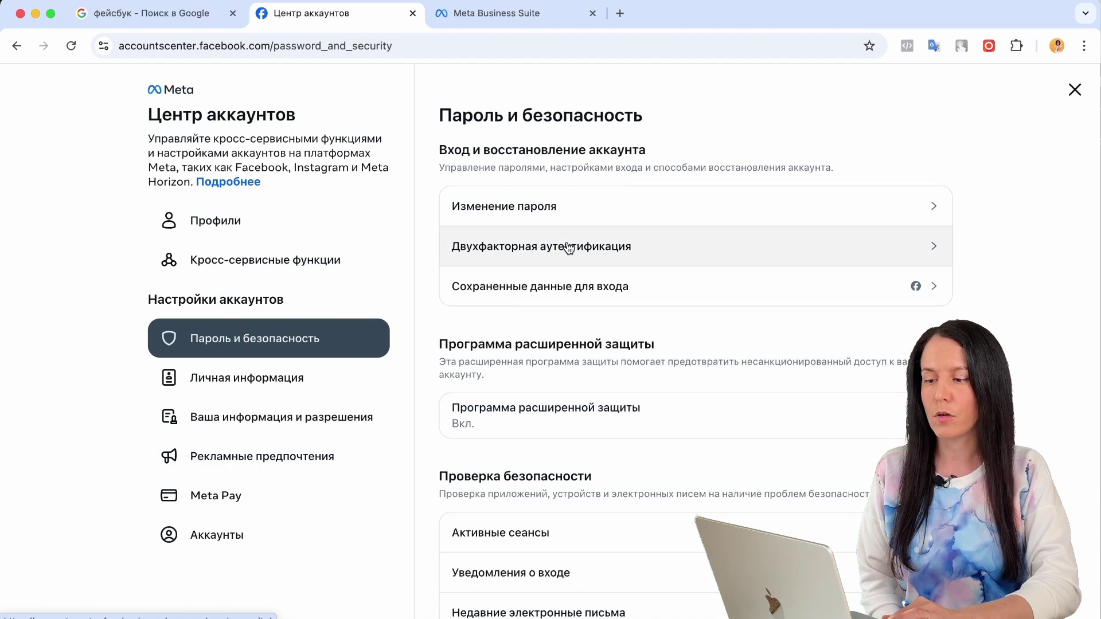
left_click(631, 247)
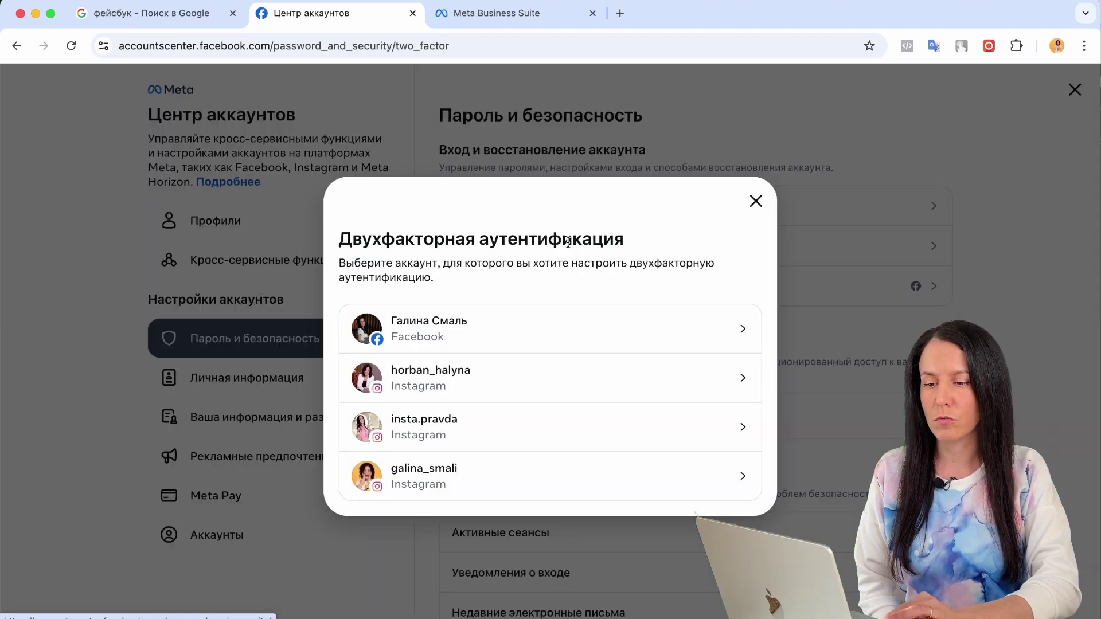
left_click(525, 336)
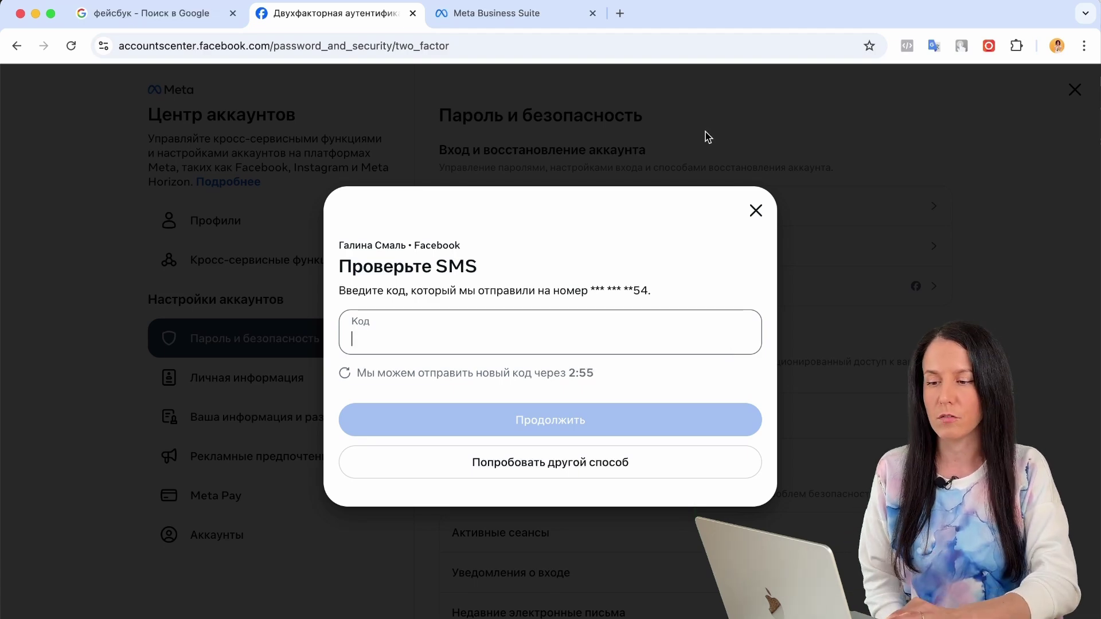
left_click(756, 211)
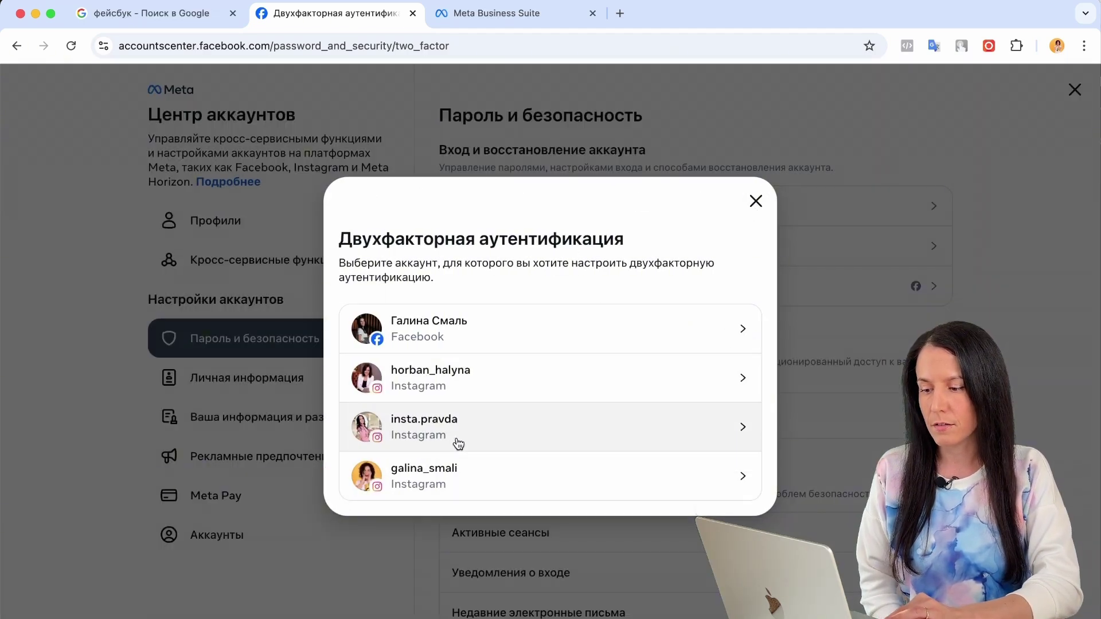
left_click(455, 385)
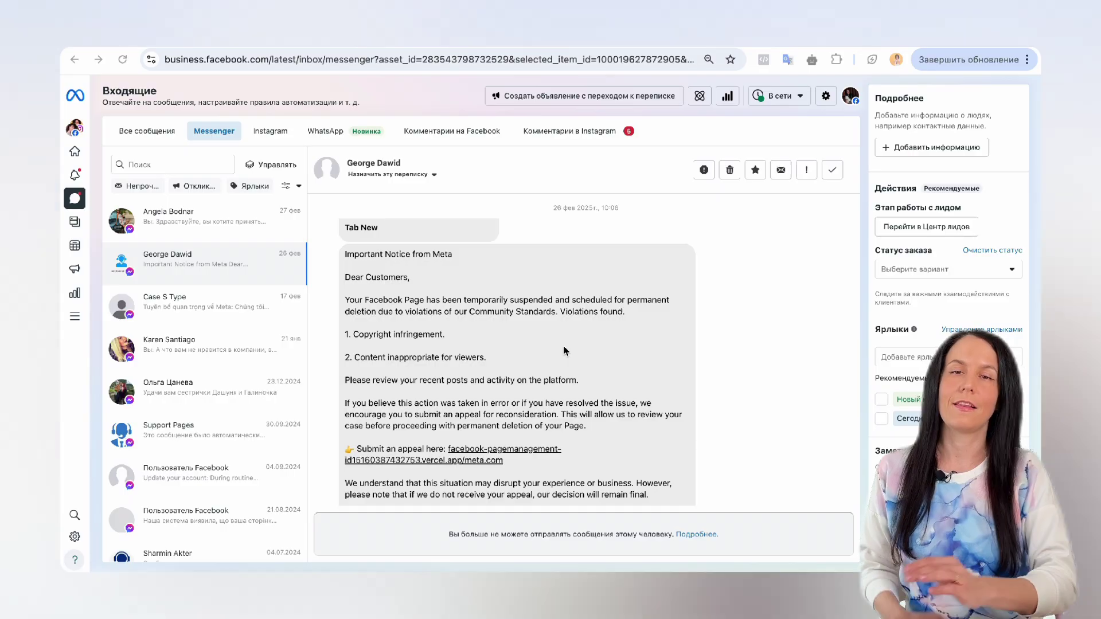
Step: Read the "Important Notice from Meta" message in the Messenger inbox through to its signature and select its full text
scroll(563, 346, "down", 2)
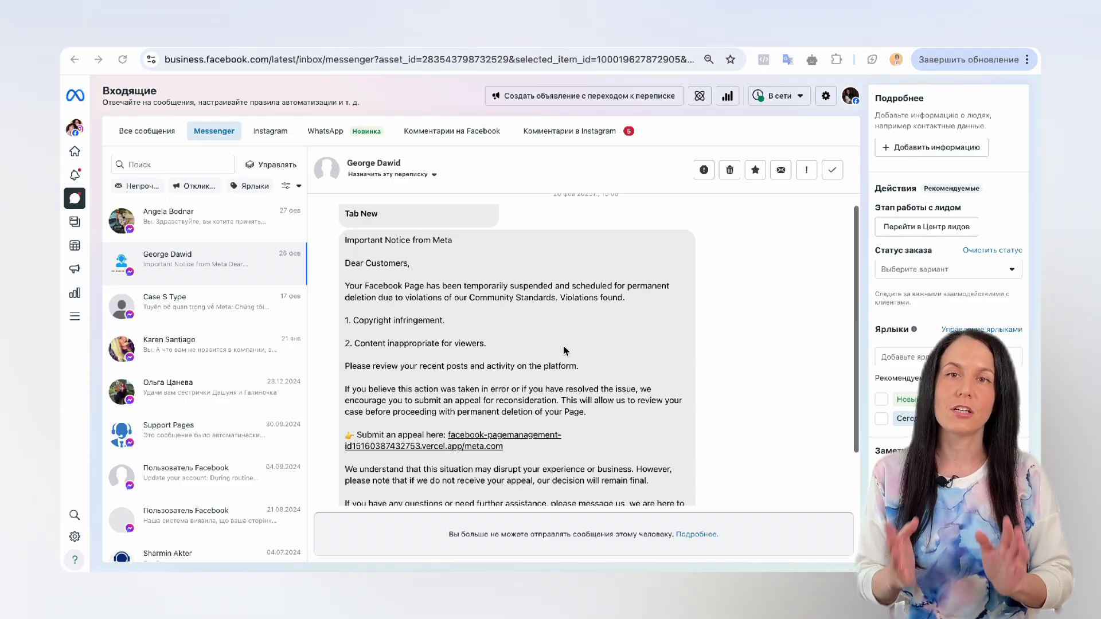
scroll(565, 350, "down", 1)
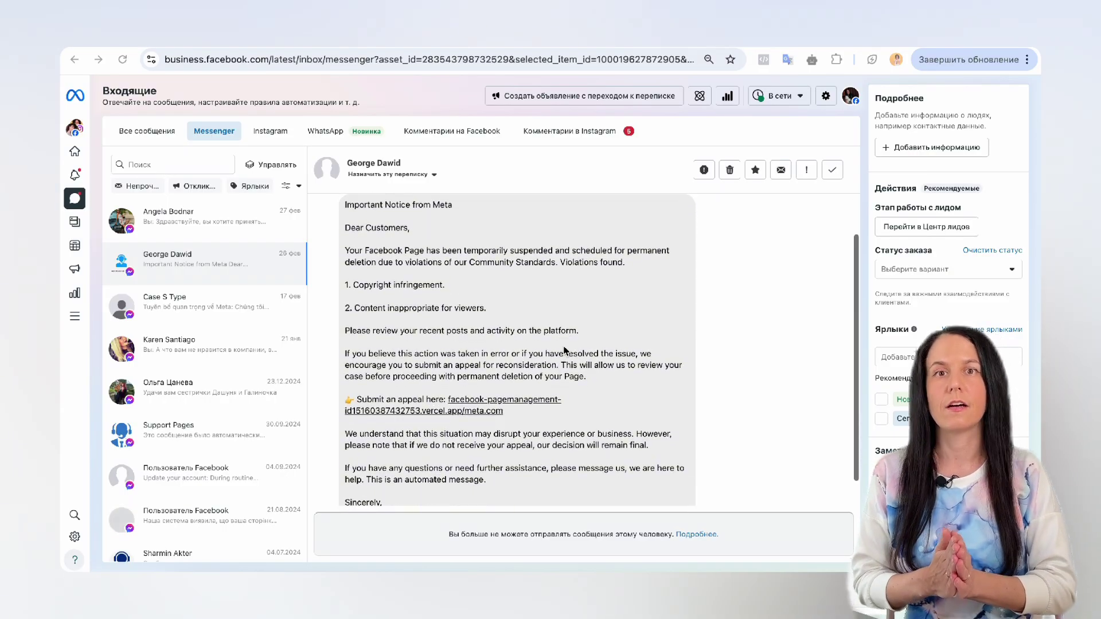
scroll(556, 356, "down", 2)
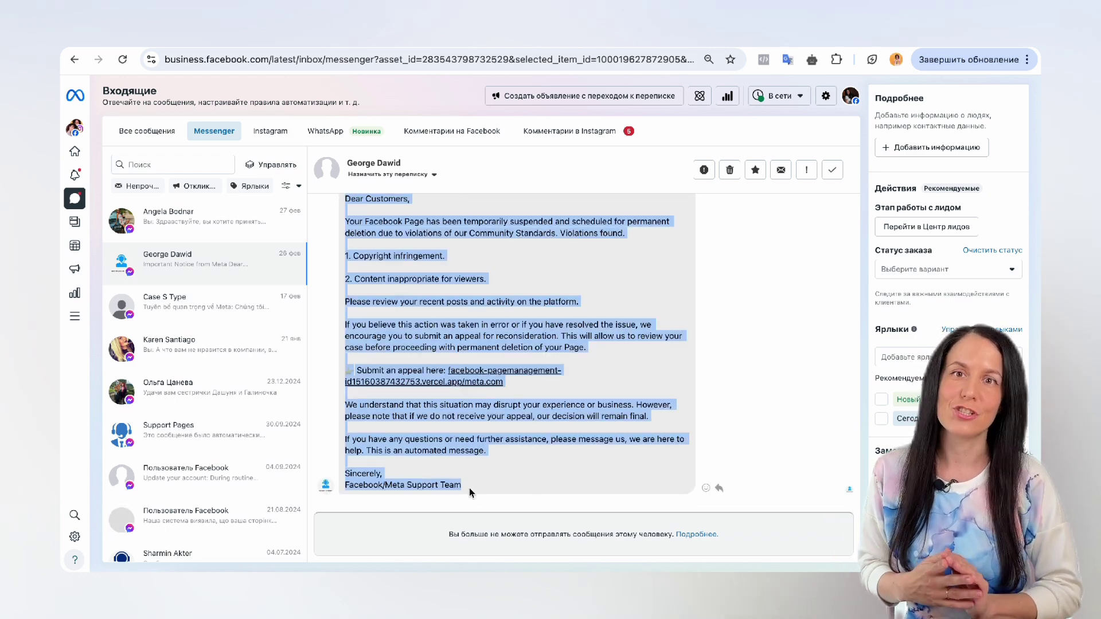
triple_click(468, 486)
Step: Switch to ChatGPT, paste the notice text, and ask "это фейсбук или мошенники?" about it
left_click(351, 49)
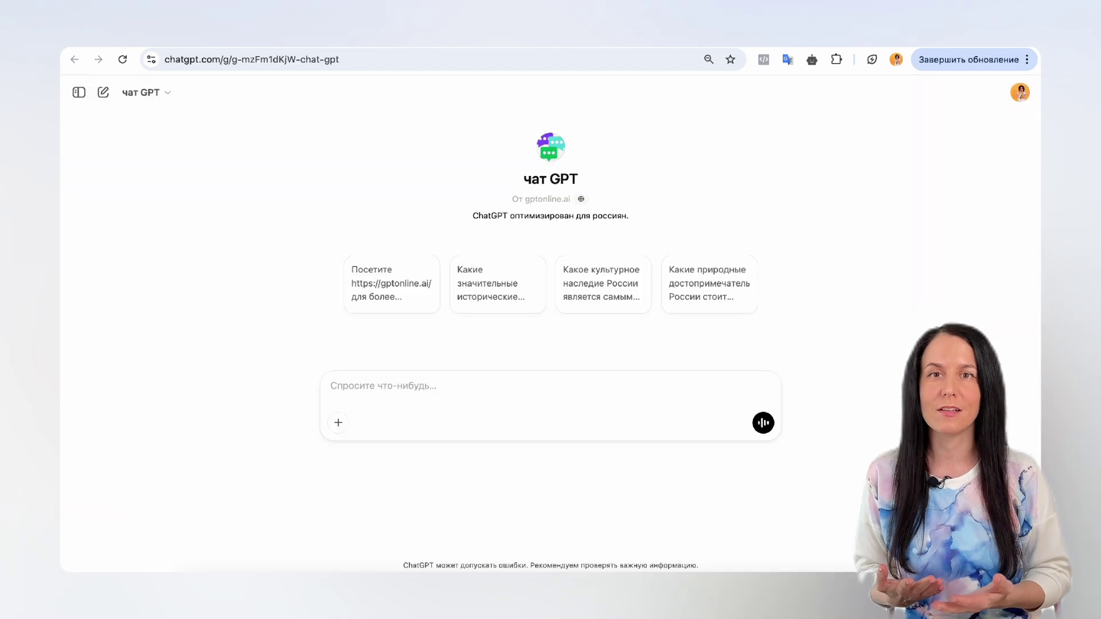
left_click(423, 400)
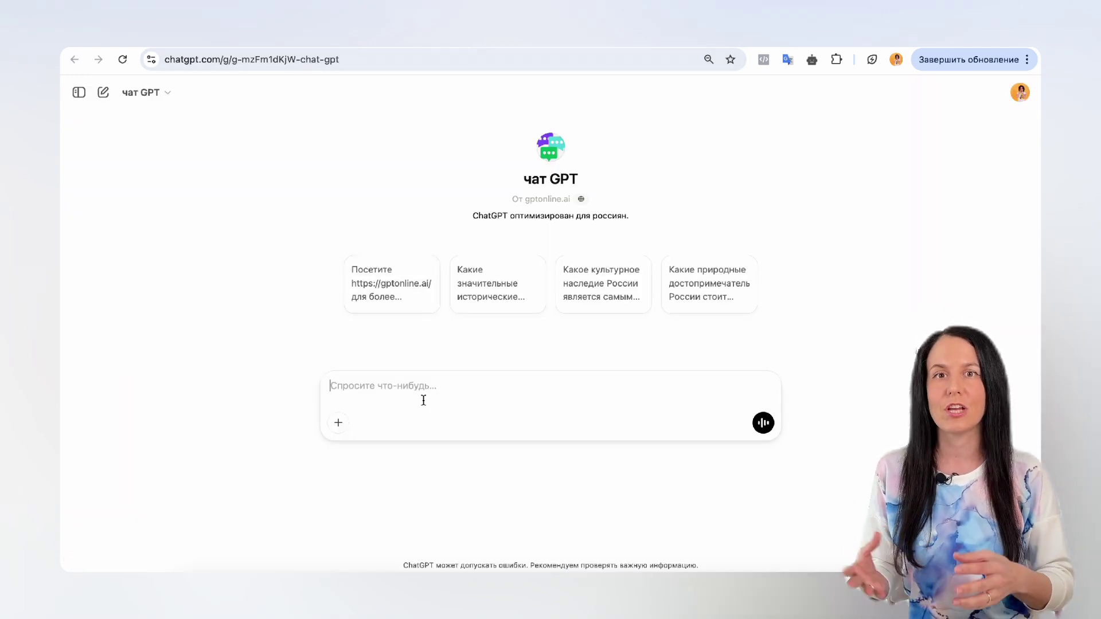
key("ctrl+v")
type("это фе")
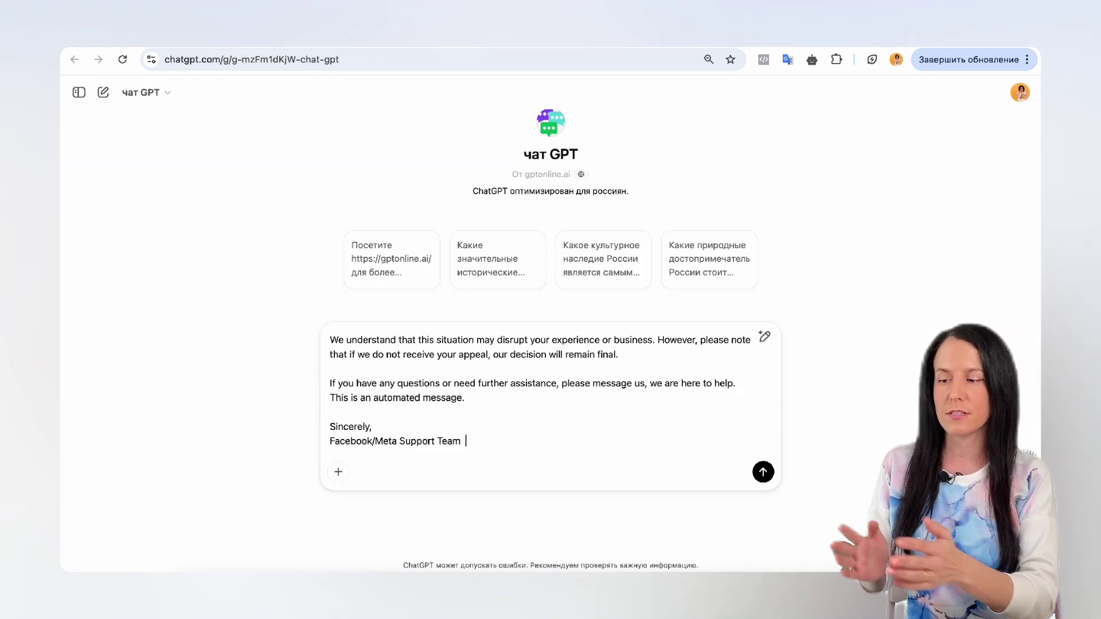
type("йсбук ")
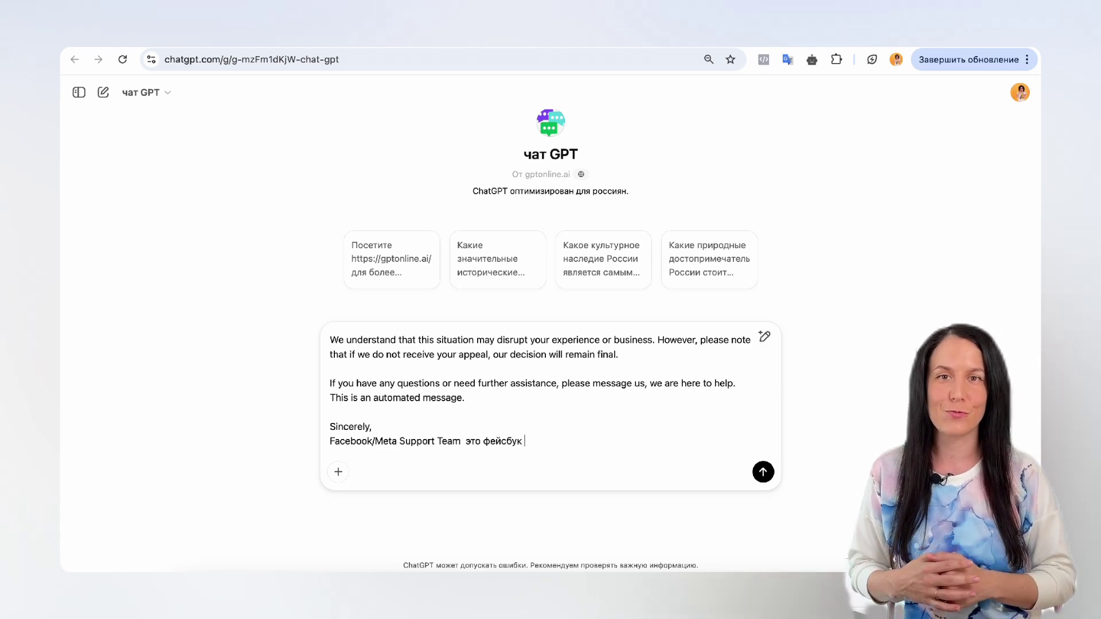
type("или мошенники?")
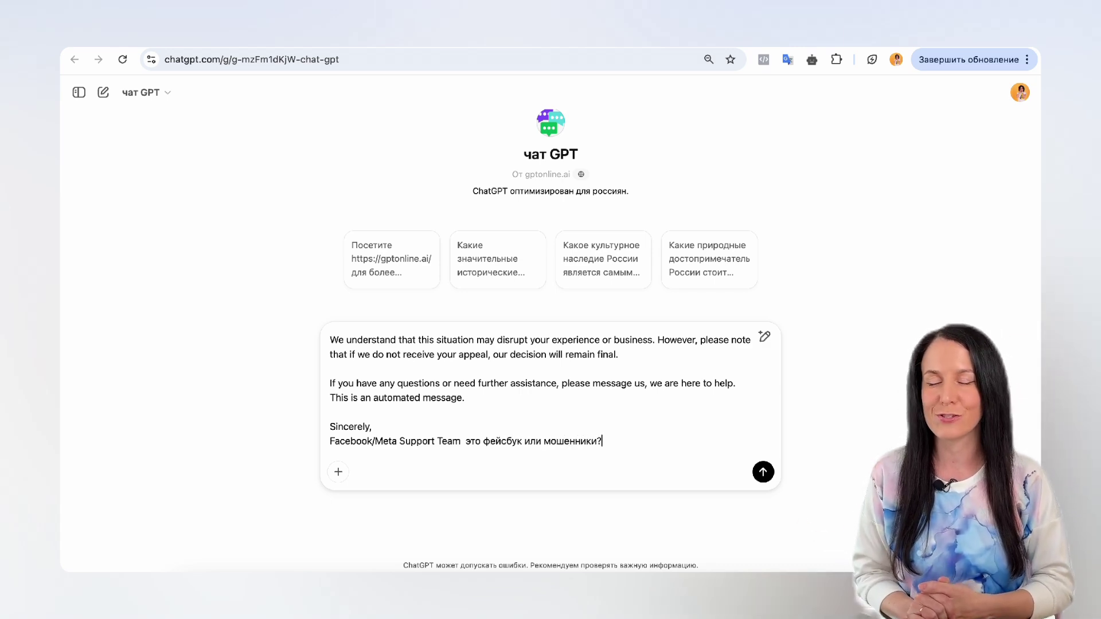
key("Return")
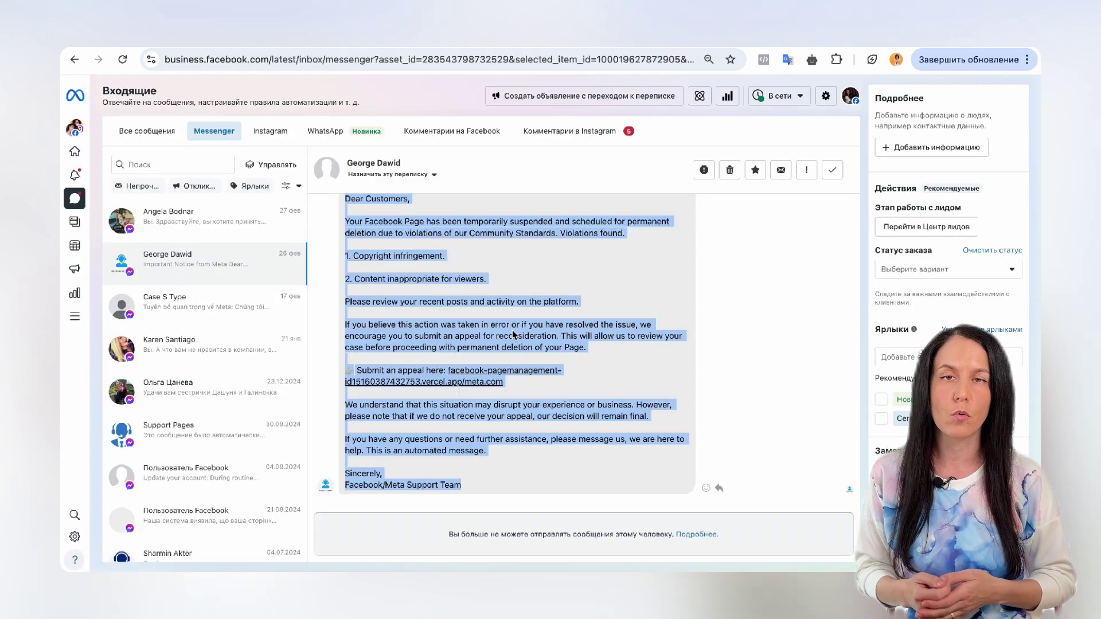
Step: Examine the suspicious notice's appeal link and support-team signature in the Business Suite inbox
left_click(573, 325)
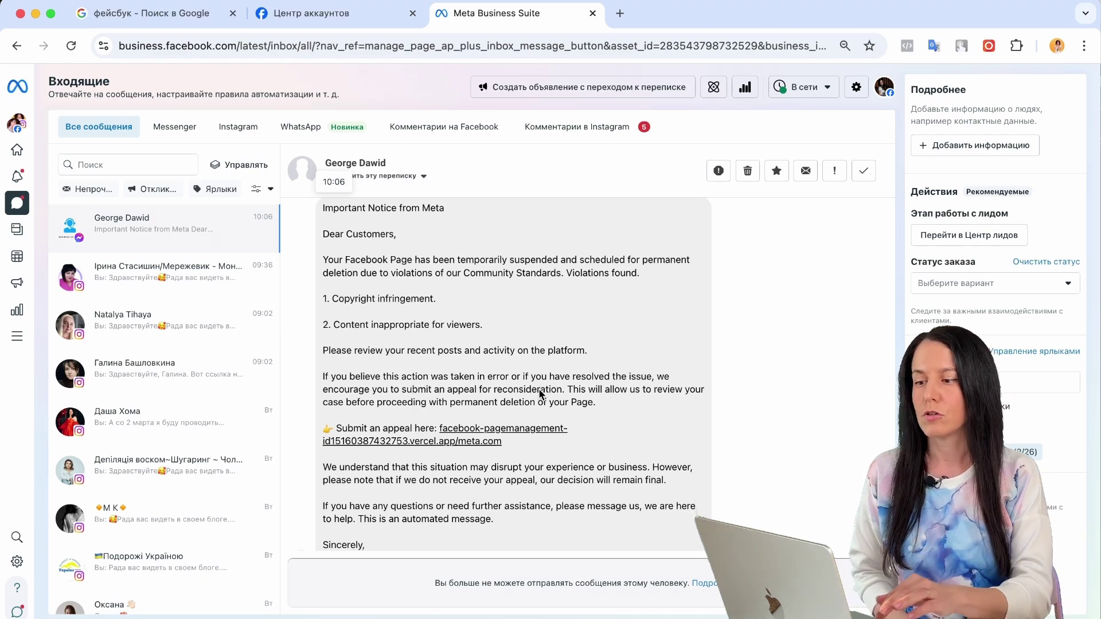
scroll(540, 393, "down", 1)
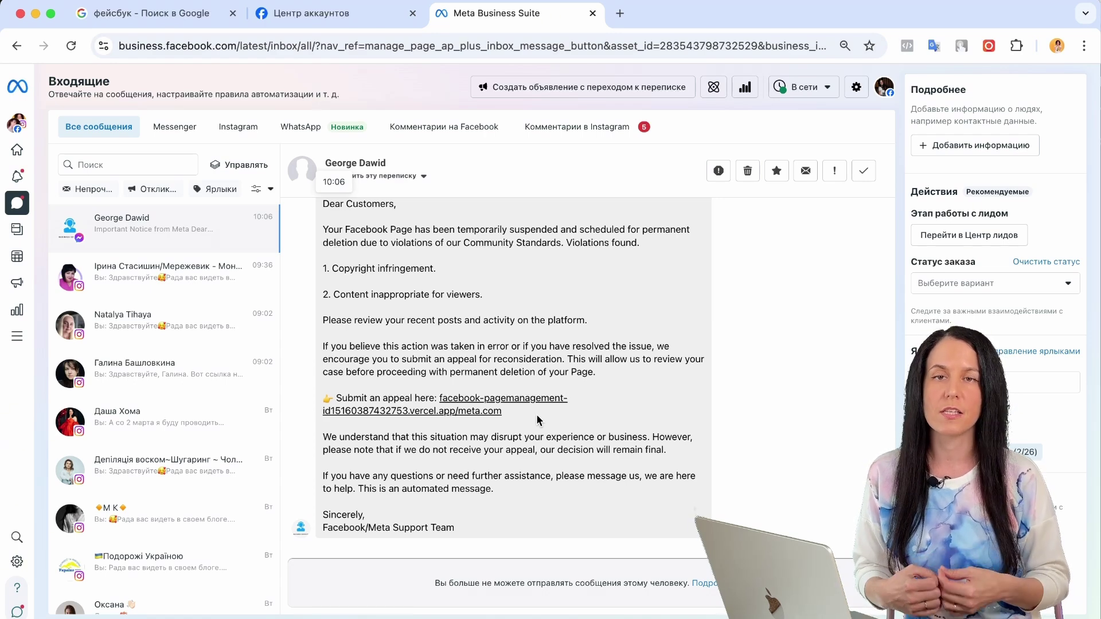
Step: Return to the Facebook home feed, switch from the business Page to the personal profile, and view that profile
left_click(363, 18)
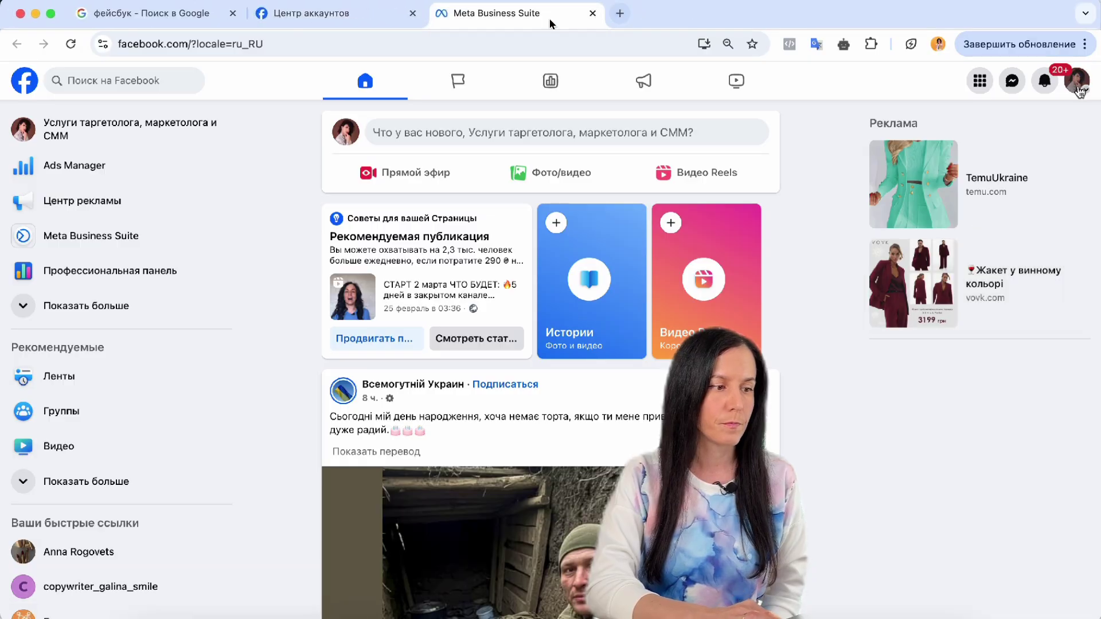
left_click(1078, 89)
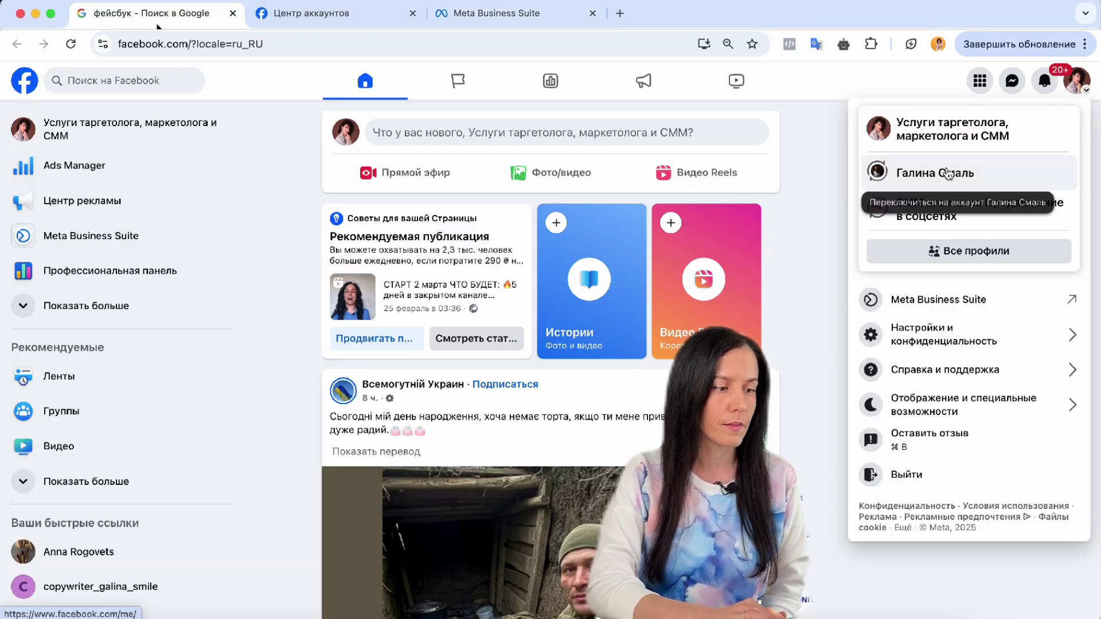
left_click(947, 172)
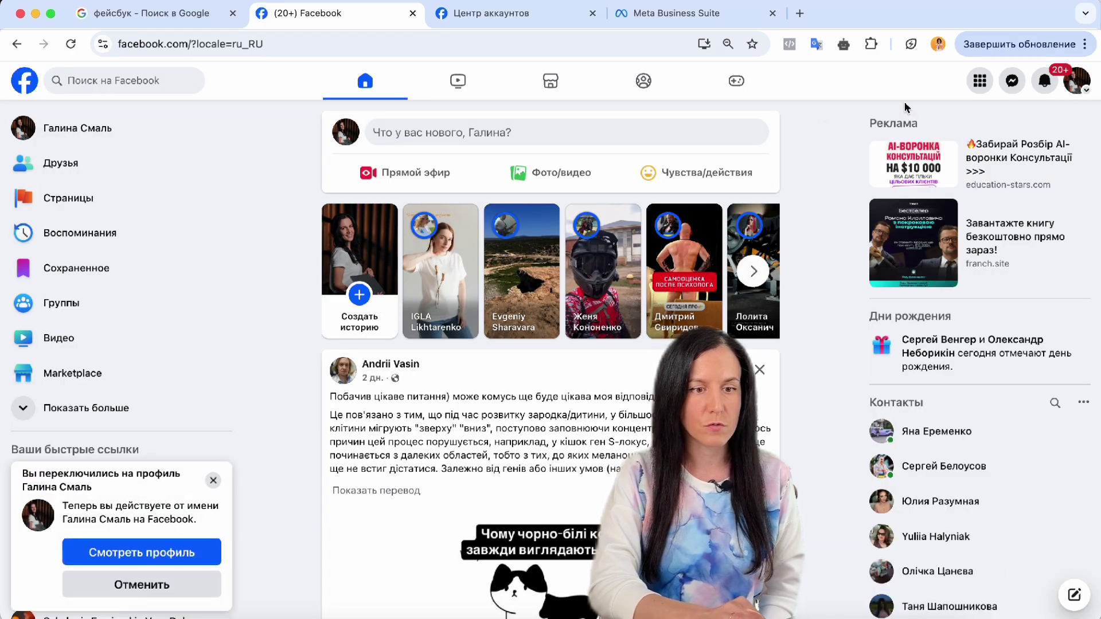
left_click(161, 551)
Step: Open the most recent Meta Support conversation from the chat list and read its closing messages
left_click(1012, 80)
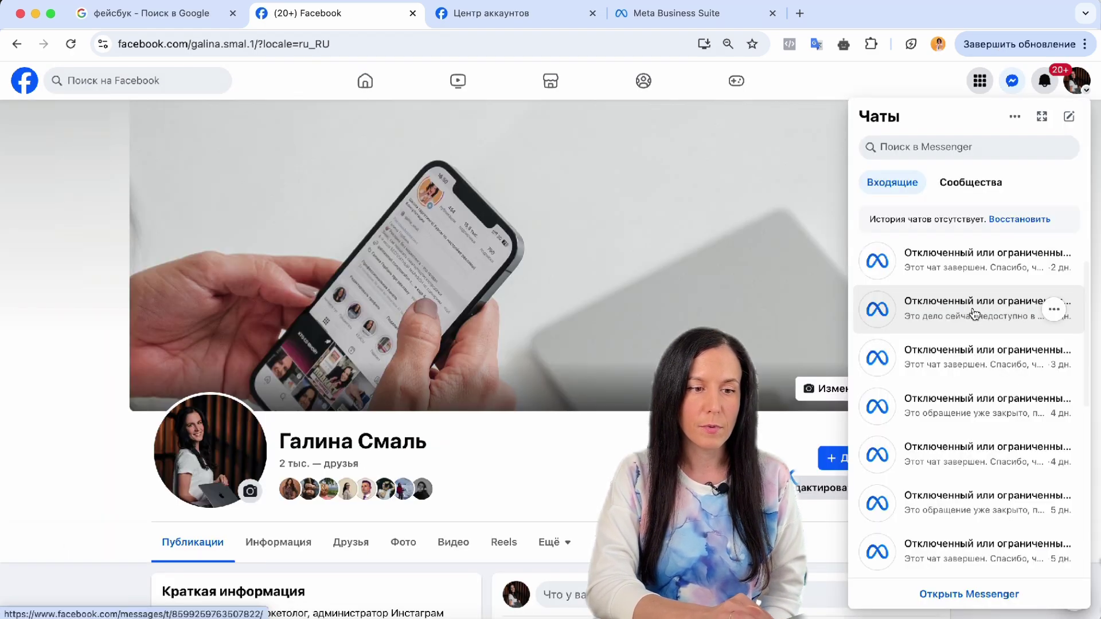
left_click(952, 268)
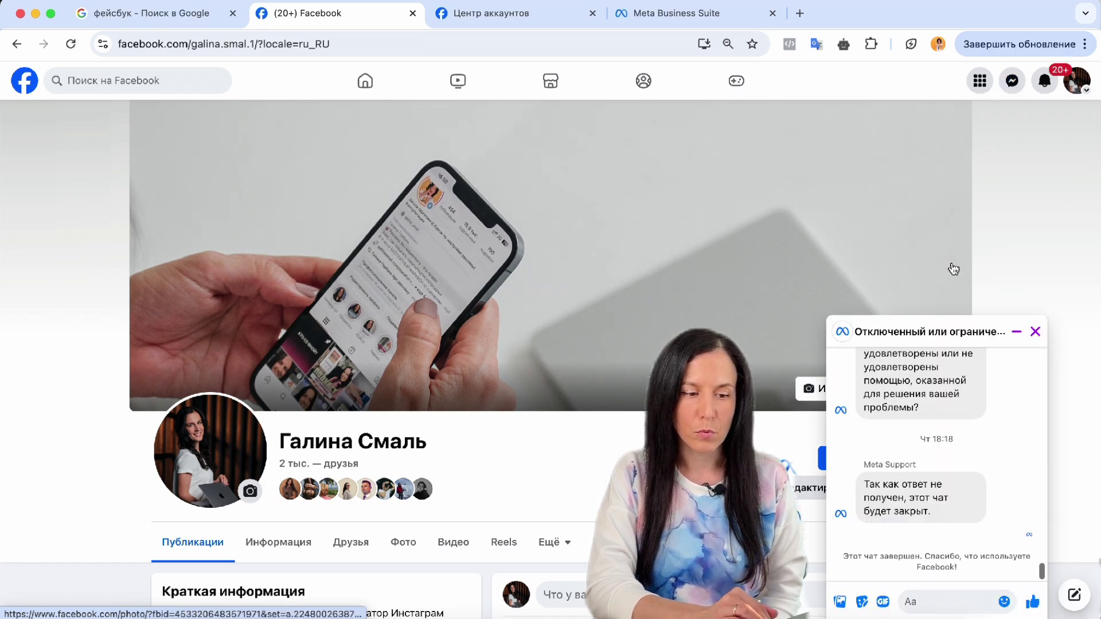
scroll(917, 423, "up", 5)
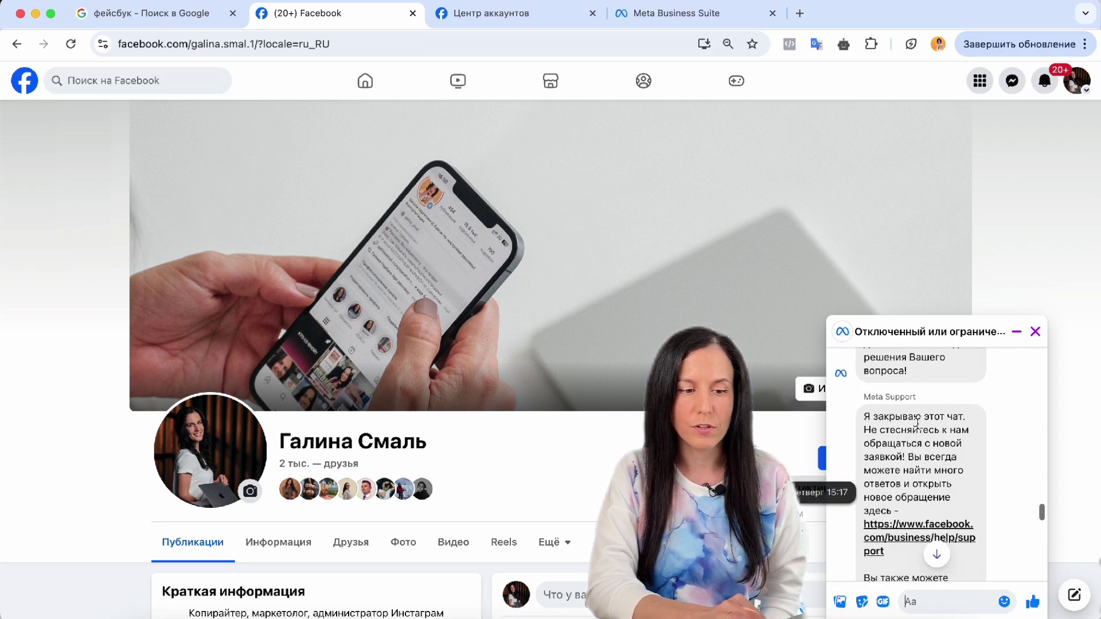
scroll(917, 423, "down", 10)
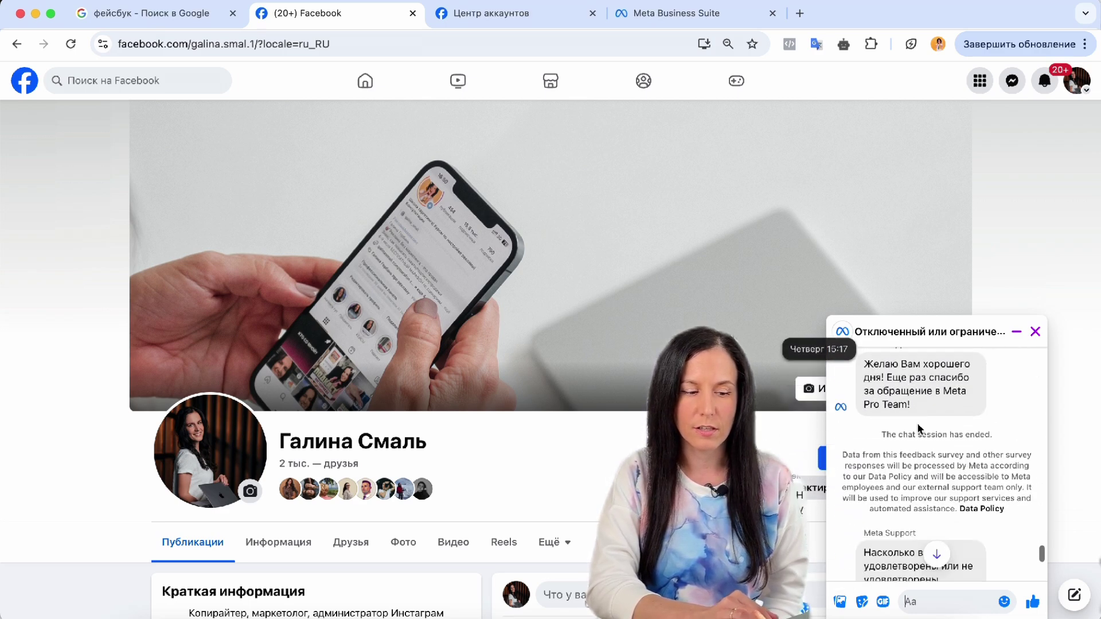
scroll(917, 427, "down", 3)
Step: Browse the list of Meta Support chats, open an older conversation, and read back through the support agent's replies
left_click(1011, 80)
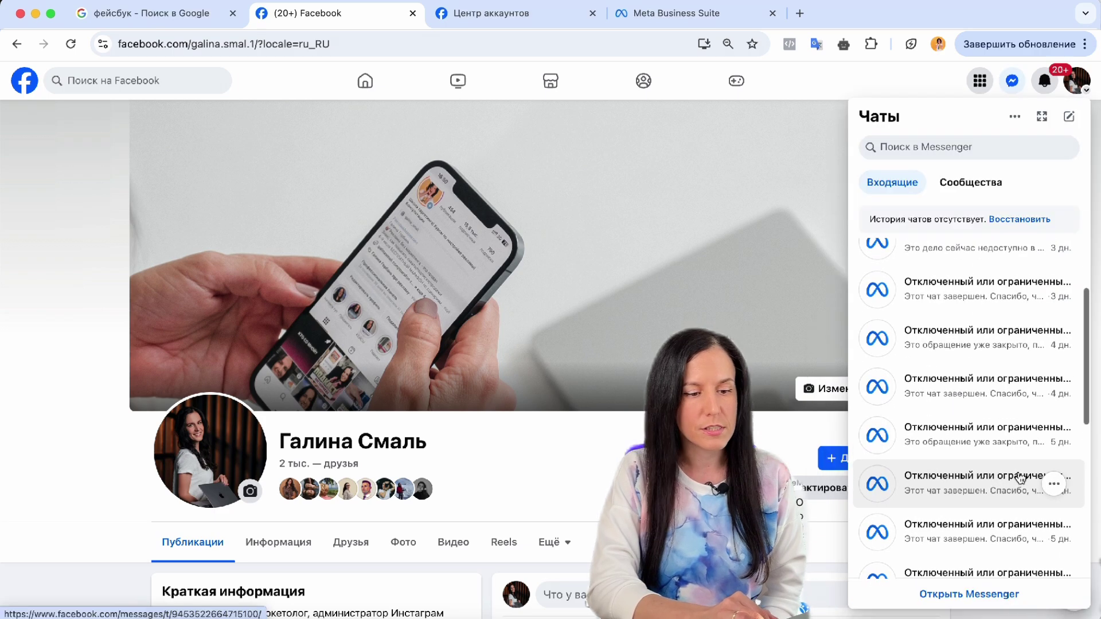
scroll(1019, 479, "up", 1)
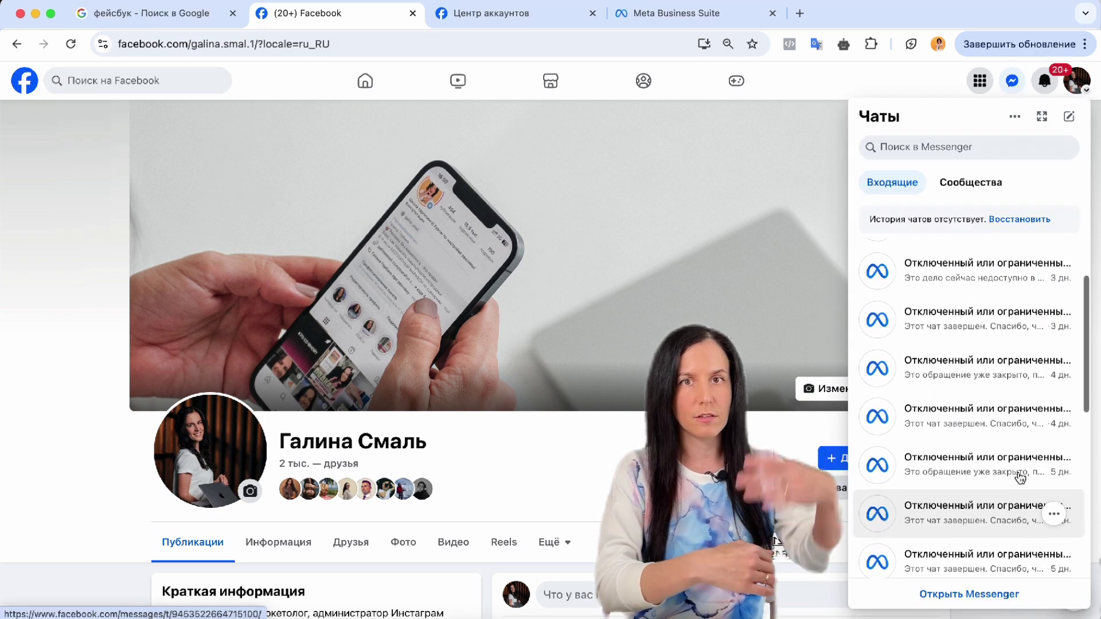
scroll(1019, 478, "down", 1)
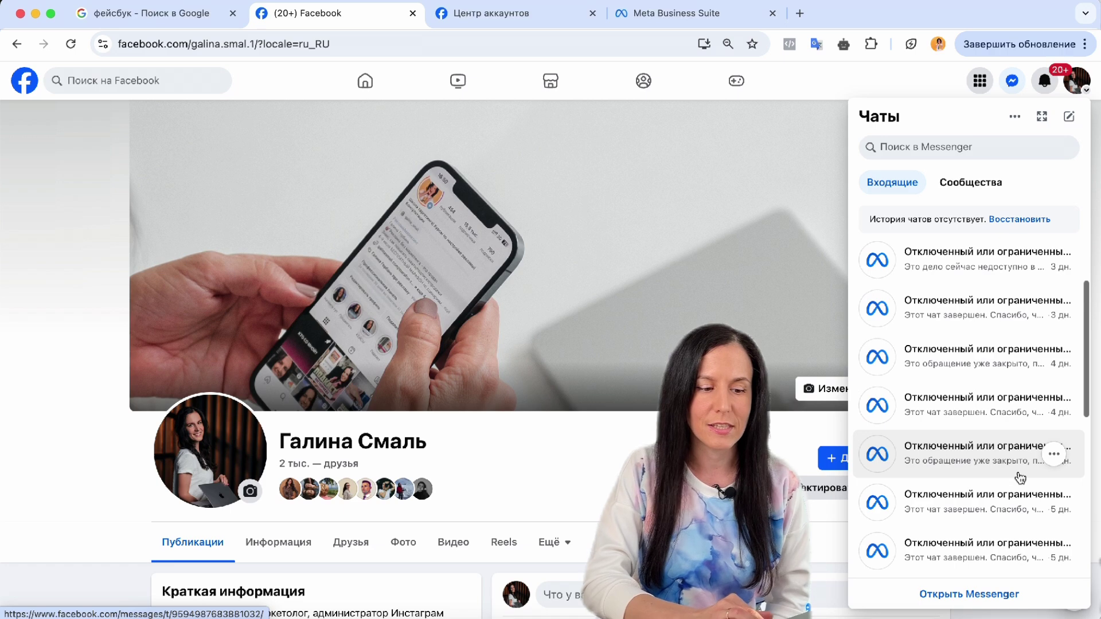
scroll(1019, 478, "down", 2)
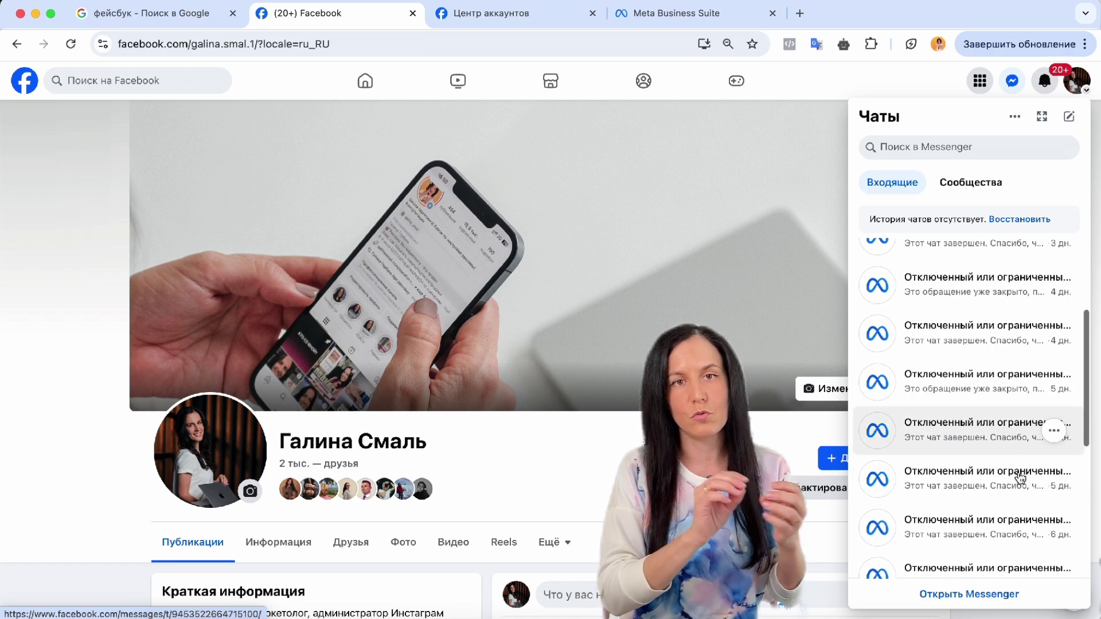
left_click(963, 522)
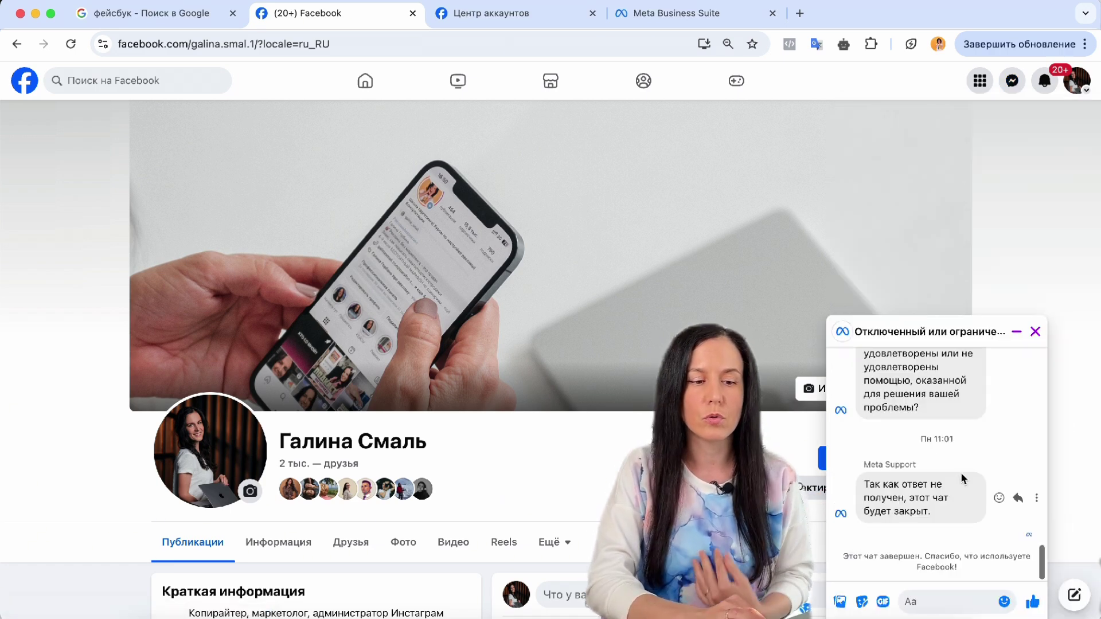
scroll(963, 479, "up", 5)
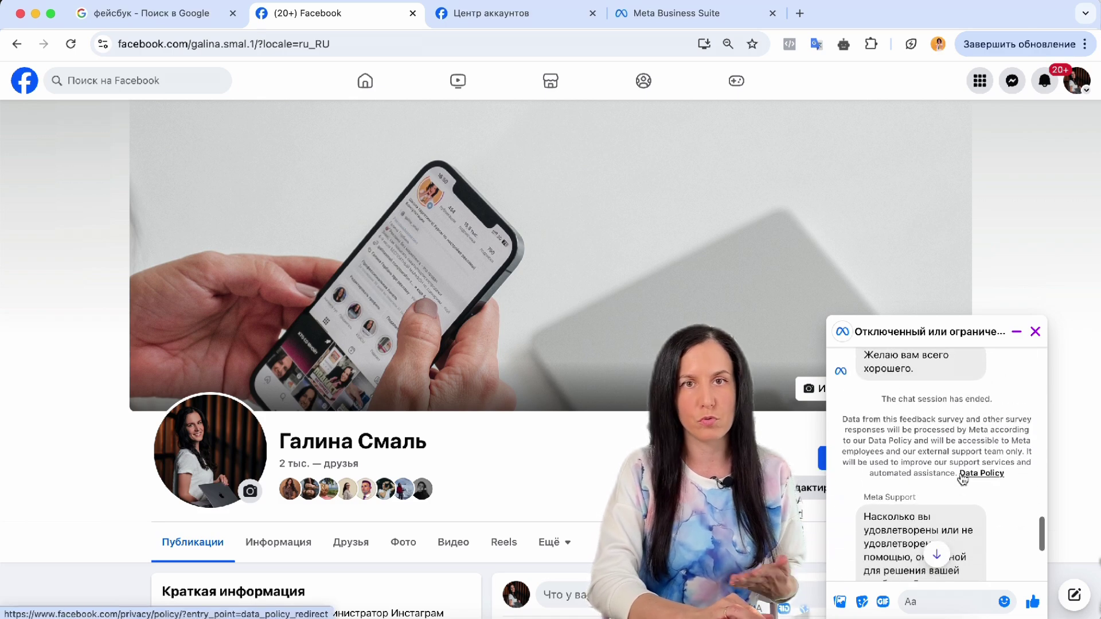
scroll(961, 479, "up", 3)
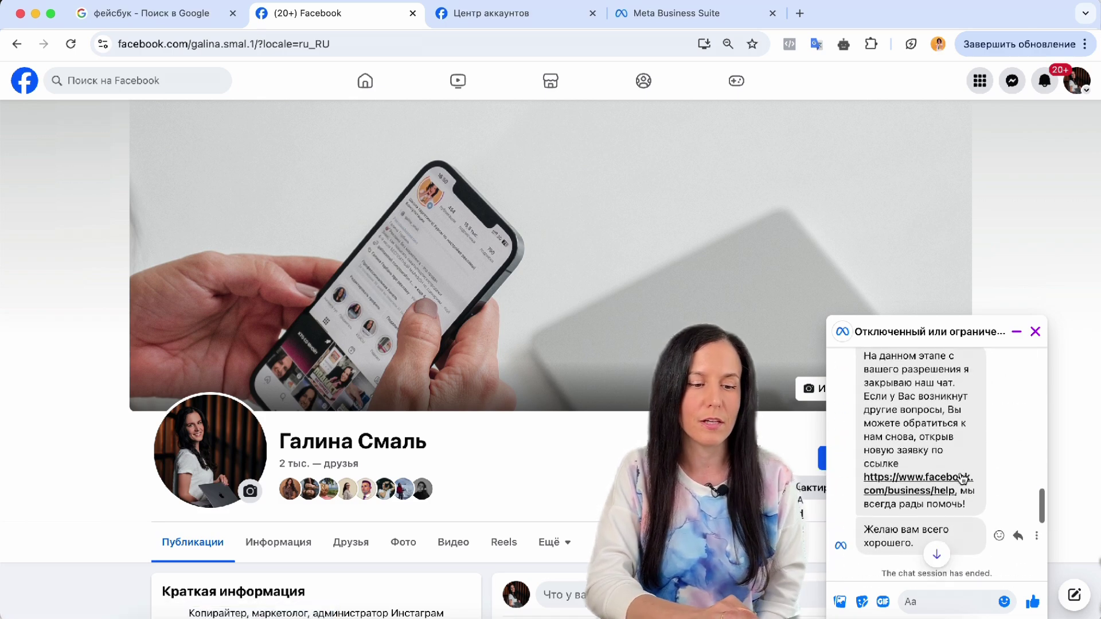
scroll(963, 478, "up", 4)
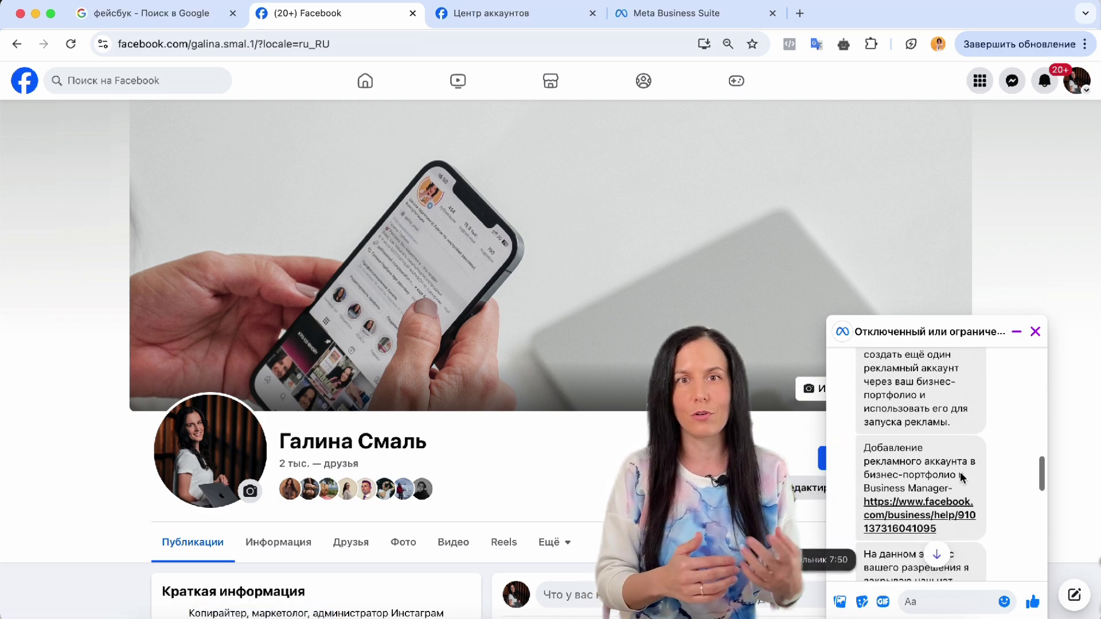